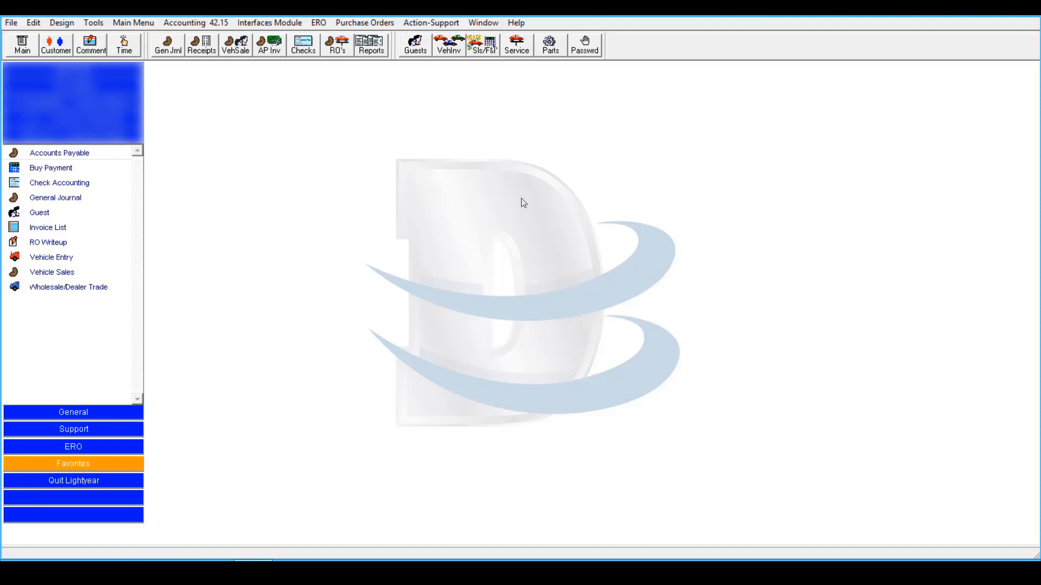
# - Open Accounting Transaction Line Item Detail from the Accounting menu and bring up its Search Items form
pyautogui.click(225, 27)
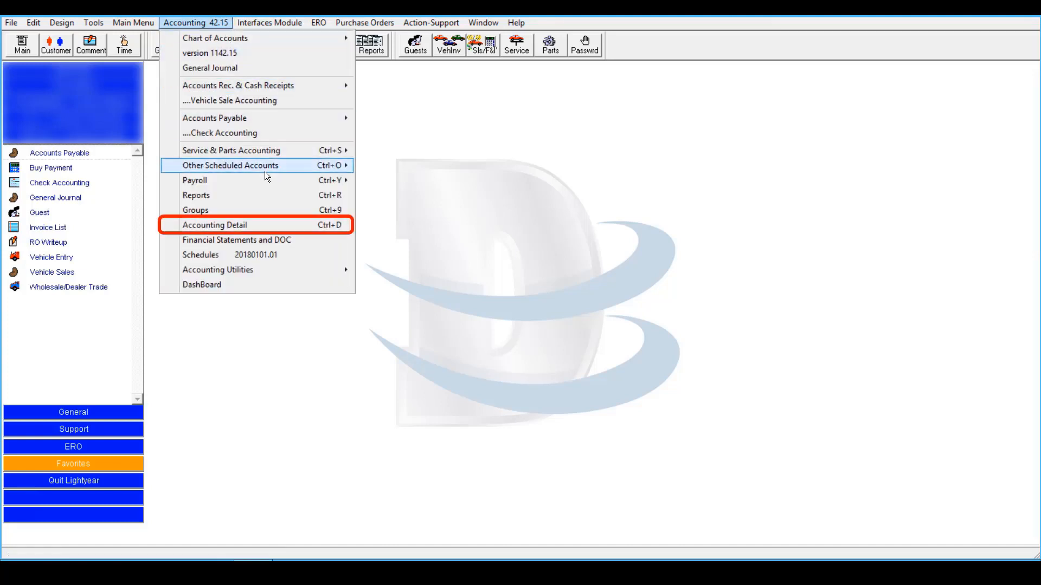
pyautogui.moveTo(267, 173)
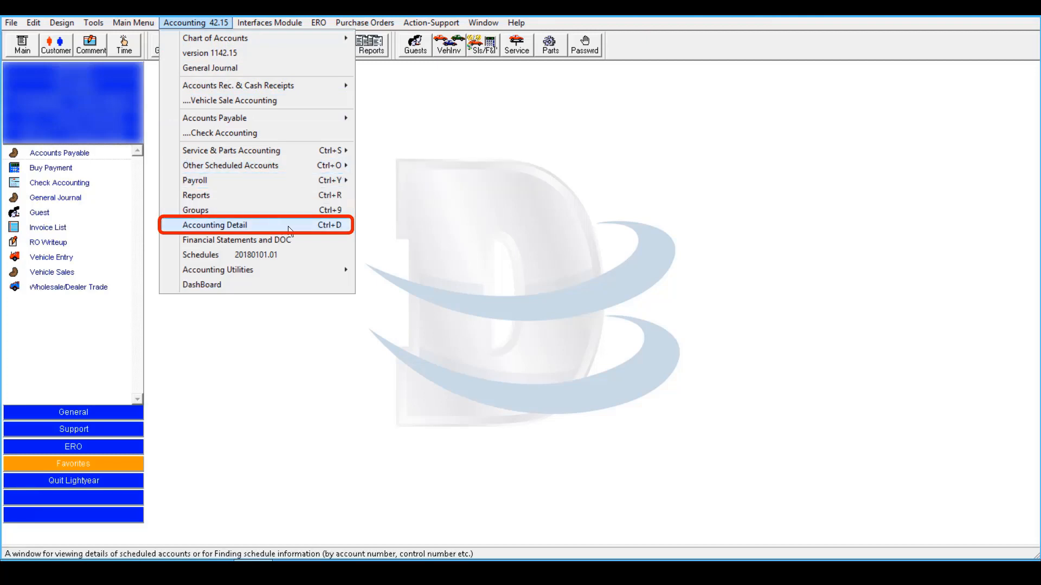
pyautogui.click(288, 227)
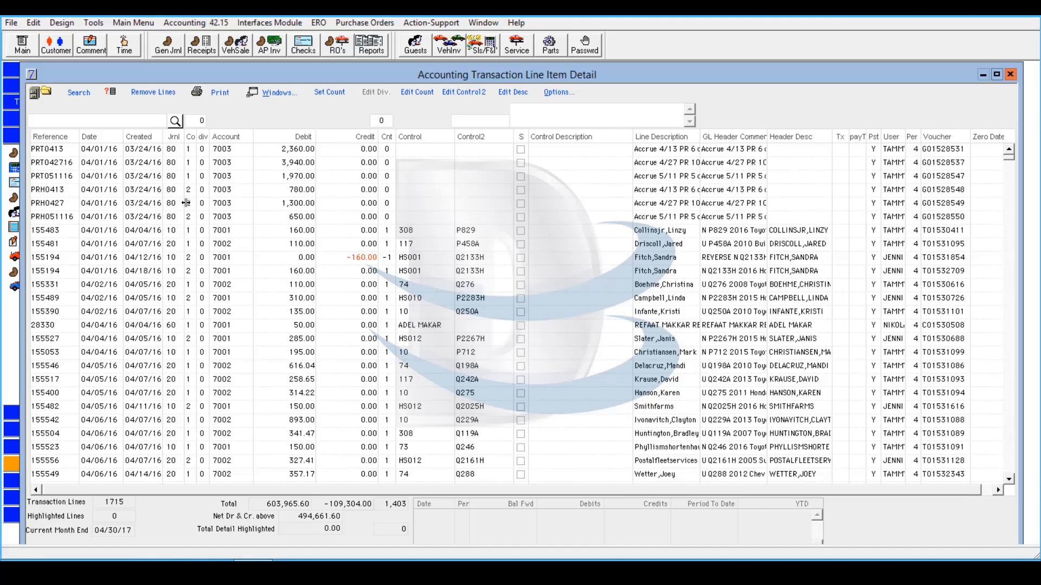
pyautogui.click(85, 93)
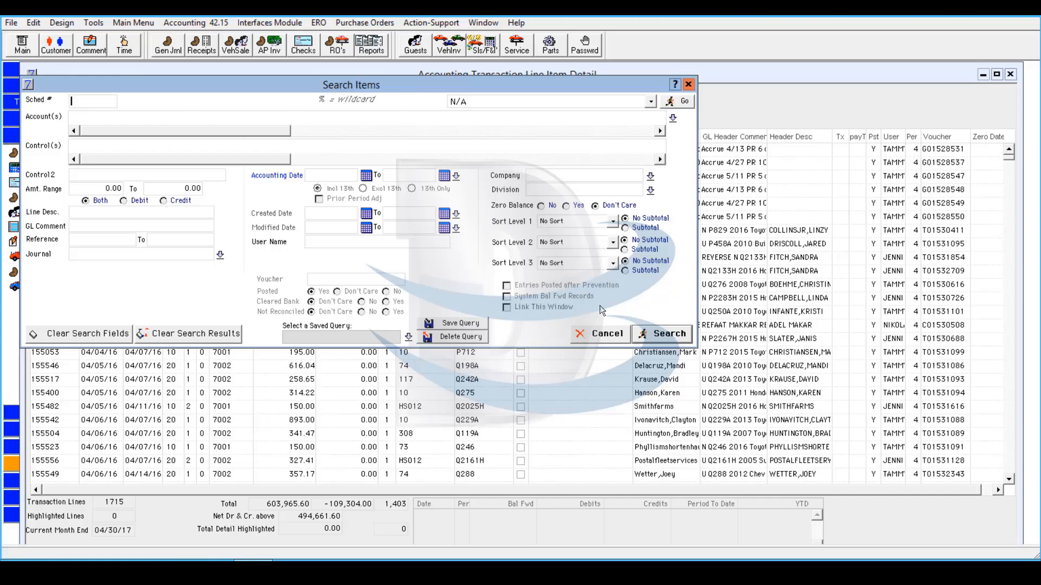
# - Search account 2022 for journal 56 lines created 11/01/16 to 11/08/16
pyautogui.click(287, 115)
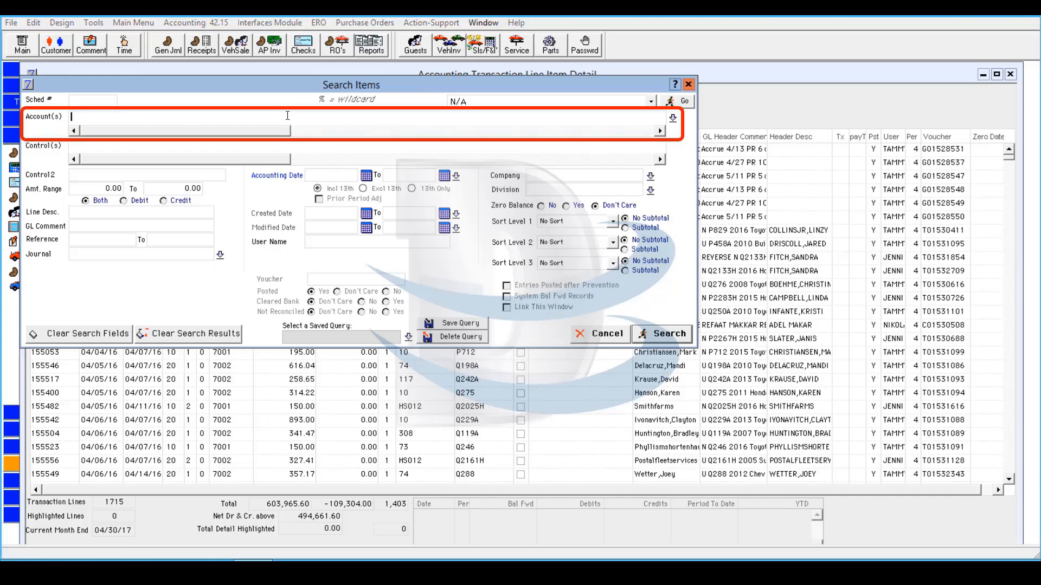
pyautogui.write('2022')
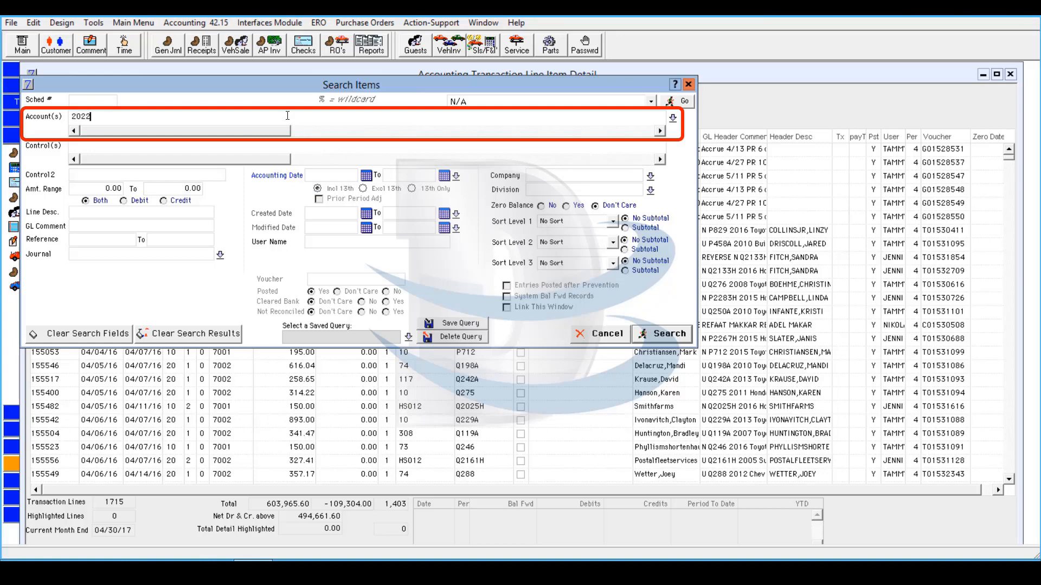
pyautogui.write('11/01/16')
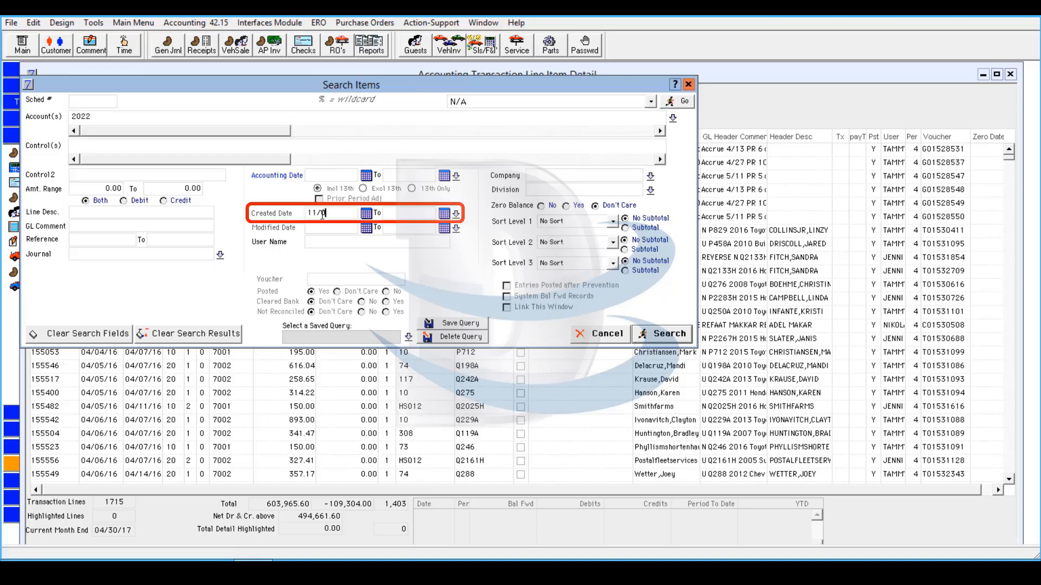
pyautogui.click(398, 212)
pyautogui.tripleClick(398, 212)
pyautogui.write('11/08/16')
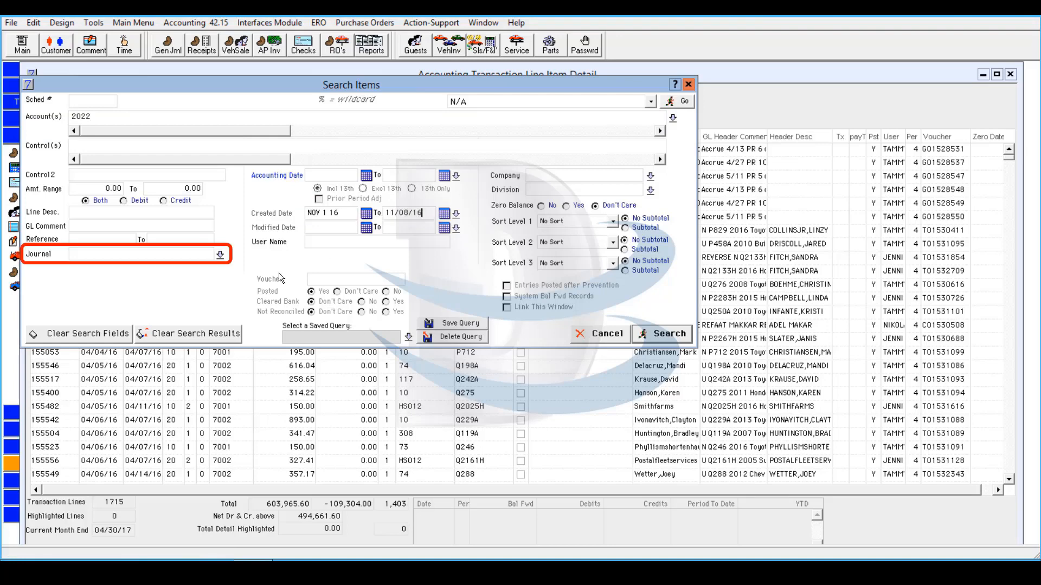
pyautogui.click(160, 254)
pyautogui.write('56')
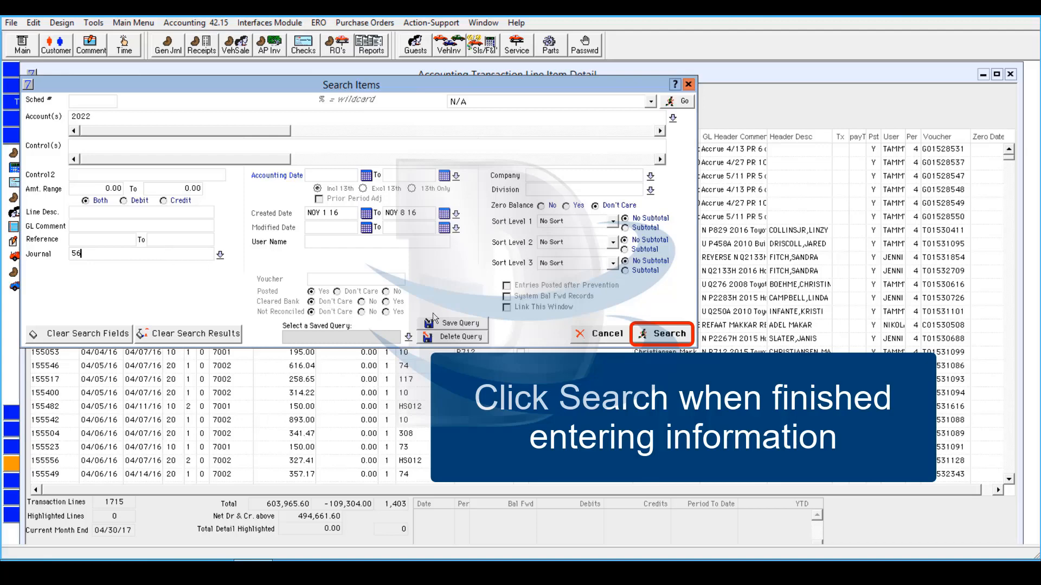
pyautogui.click(665, 335)
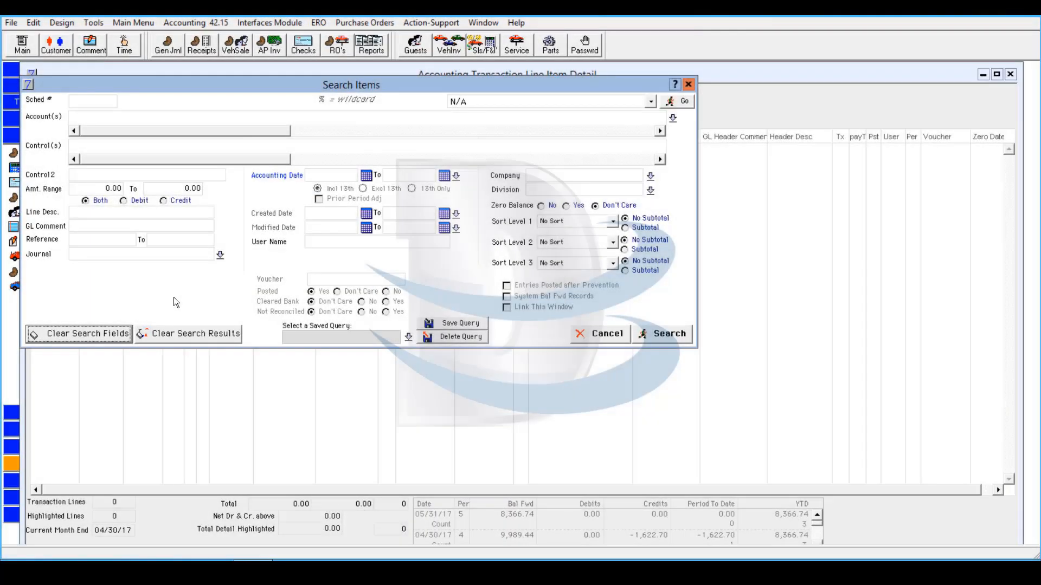
# - Enter accounts 2022,2027 in the Account(s) search field
pyautogui.click(186, 118)
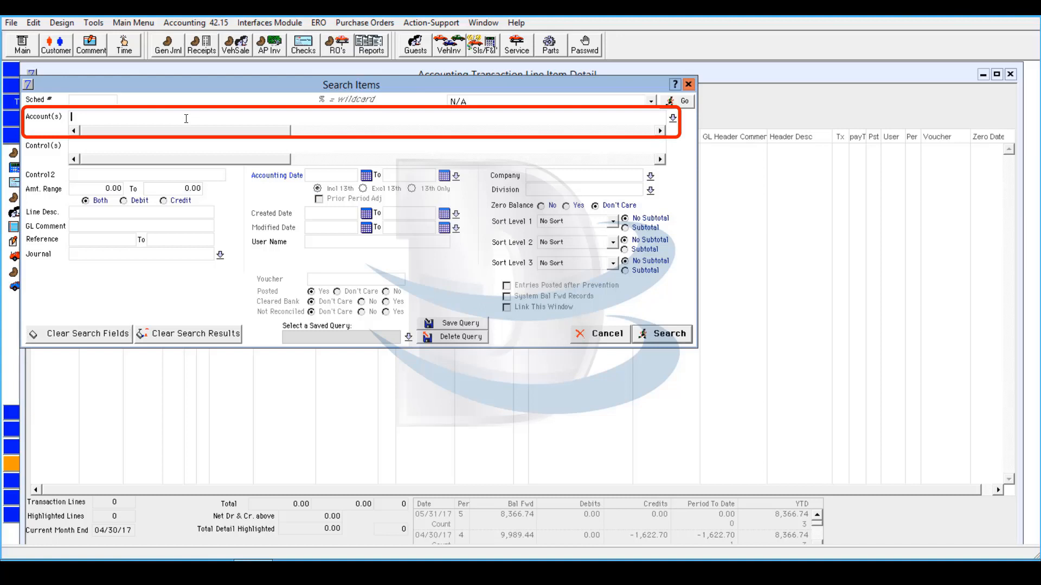
pyautogui.write('2022,2027')
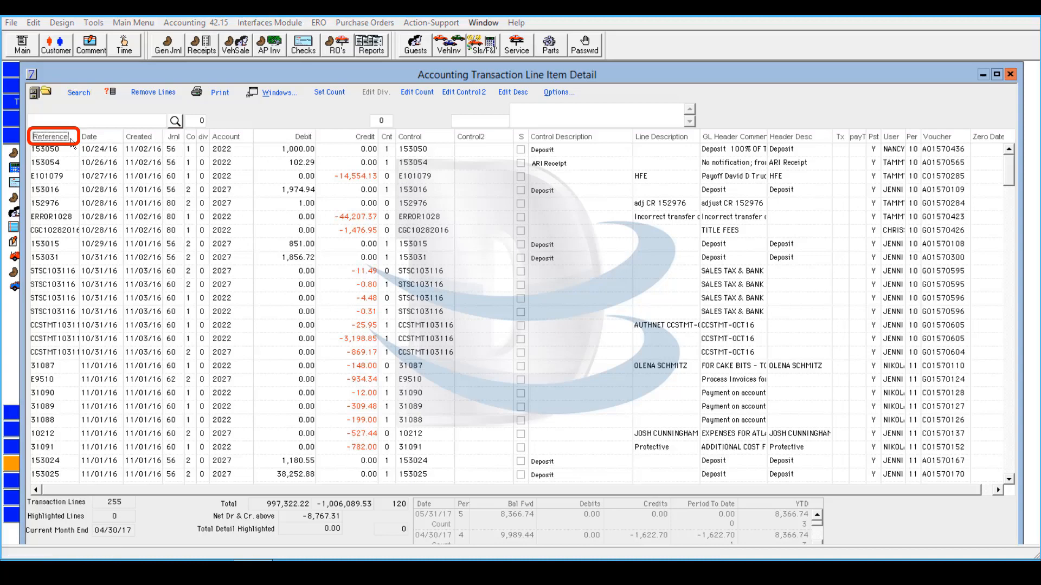
# - Sort the transaction lines by Debit, largest amounts first
pyautogui.click(54, 137)
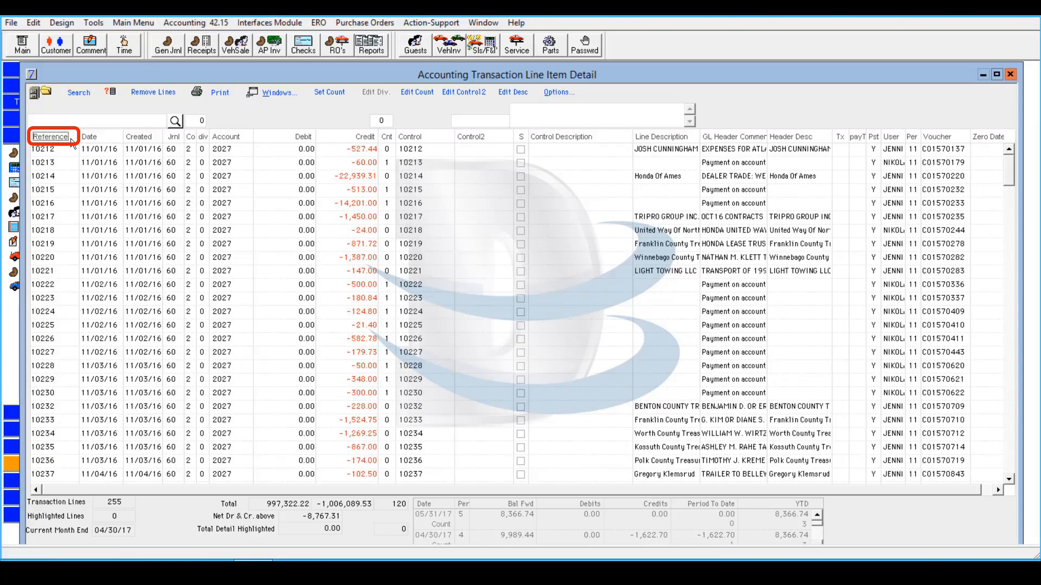
pyautogui.click(72, 141)
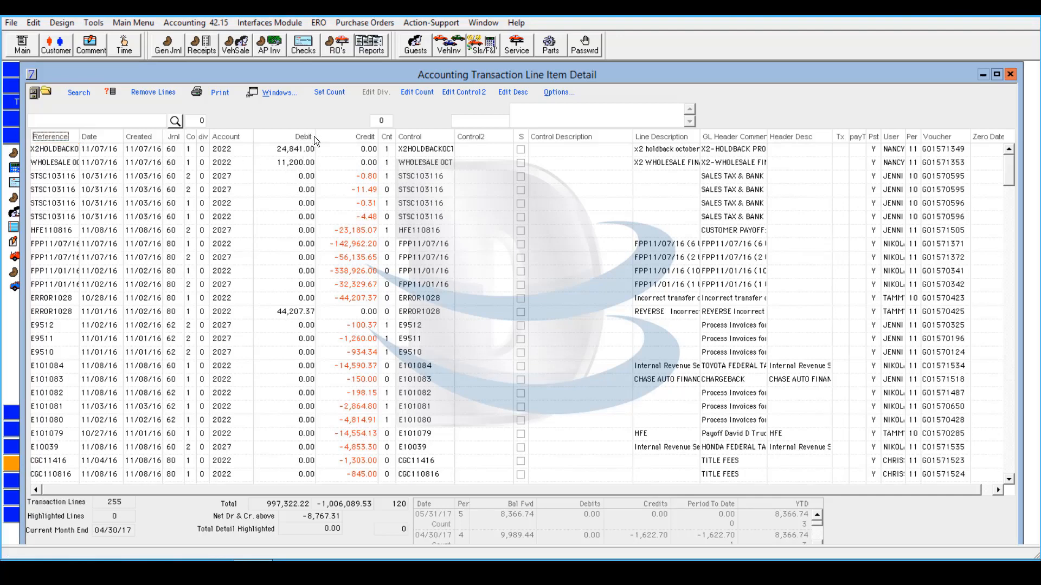
pyautogui.click(288, 138)
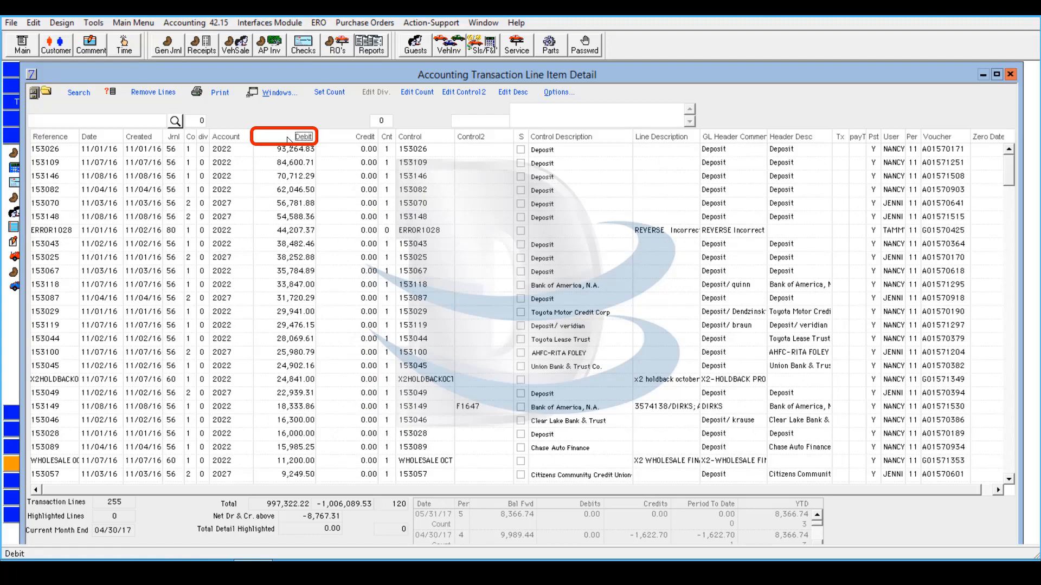
pyautogui.click(289, 139)
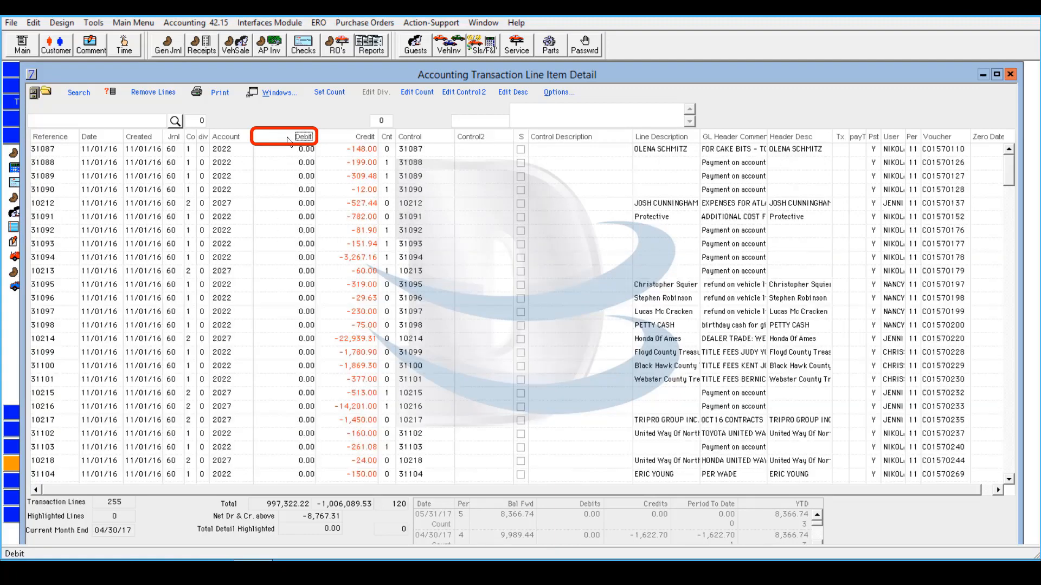
pyautogui.click(288, 139)
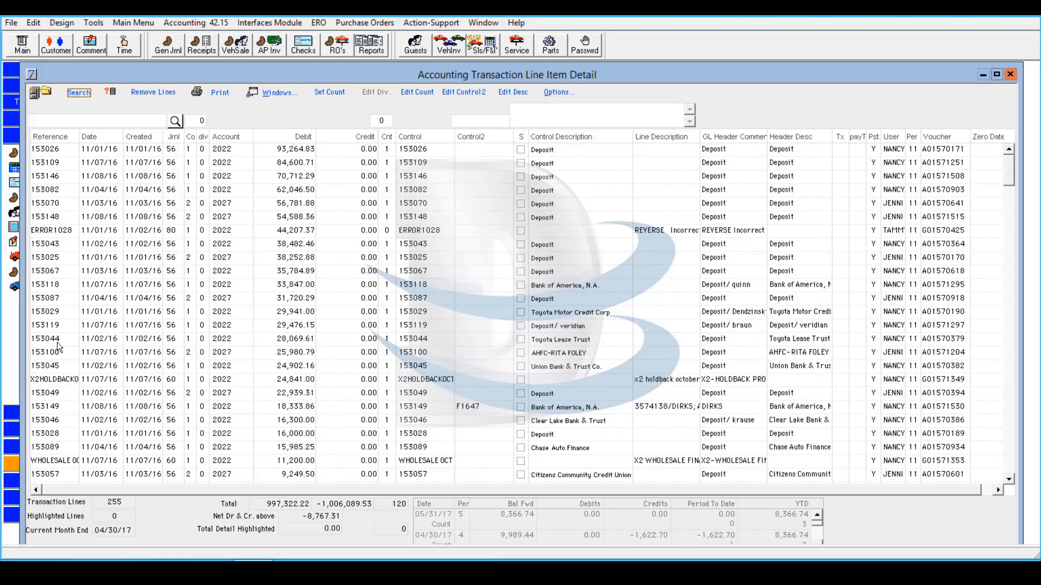
pyautogui.doubleClick(57, 341)
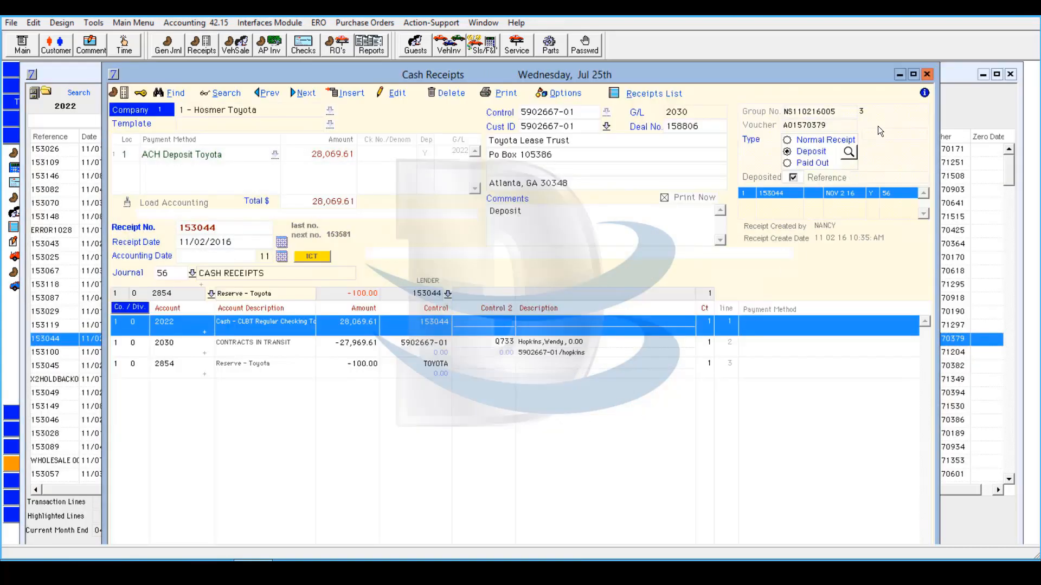
pyautogui.click(926, 76)
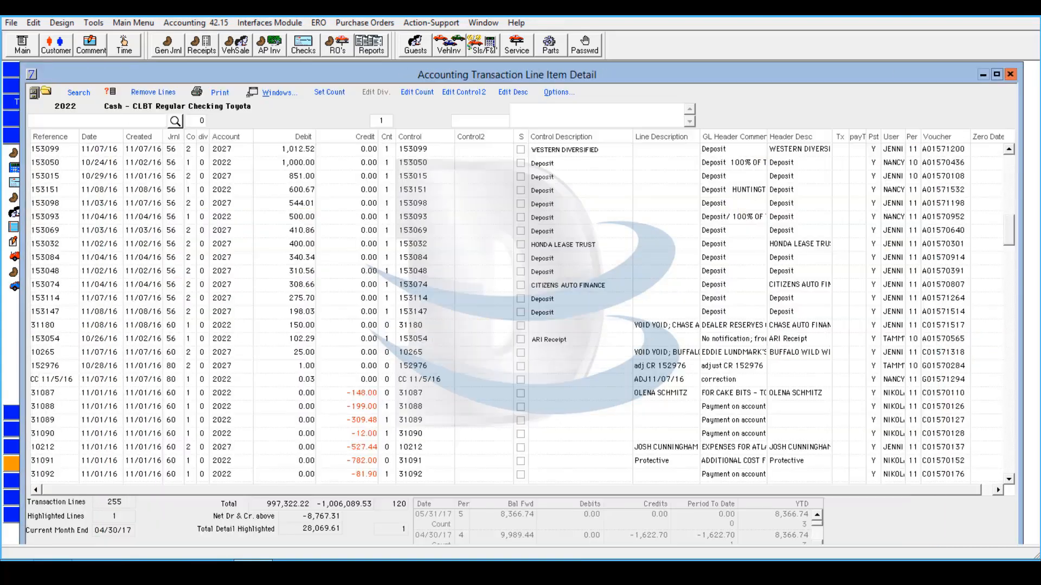
pyautogui.doubleClick(109, 420)
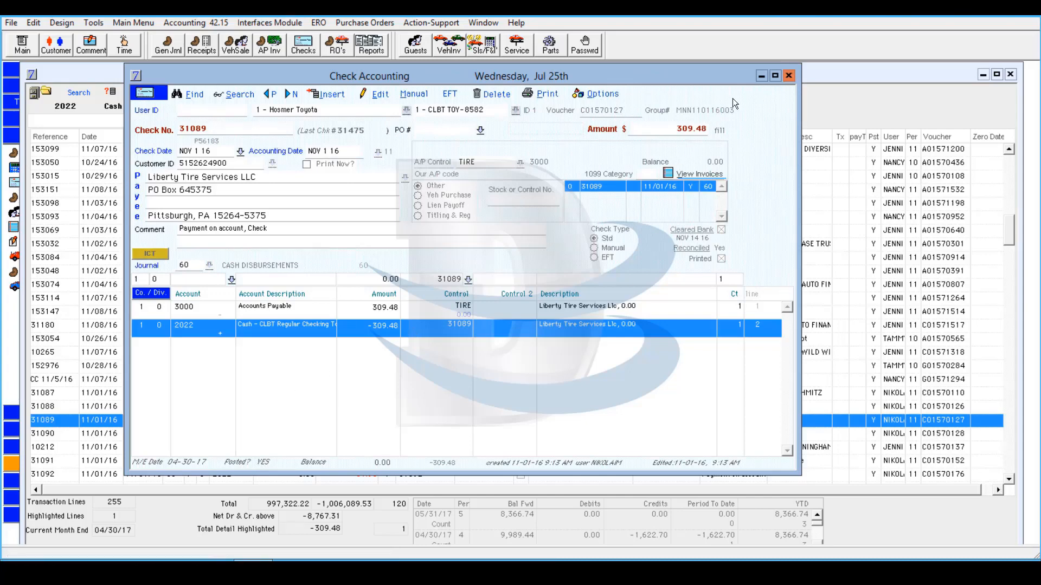
pyautogui.click(788, 76)
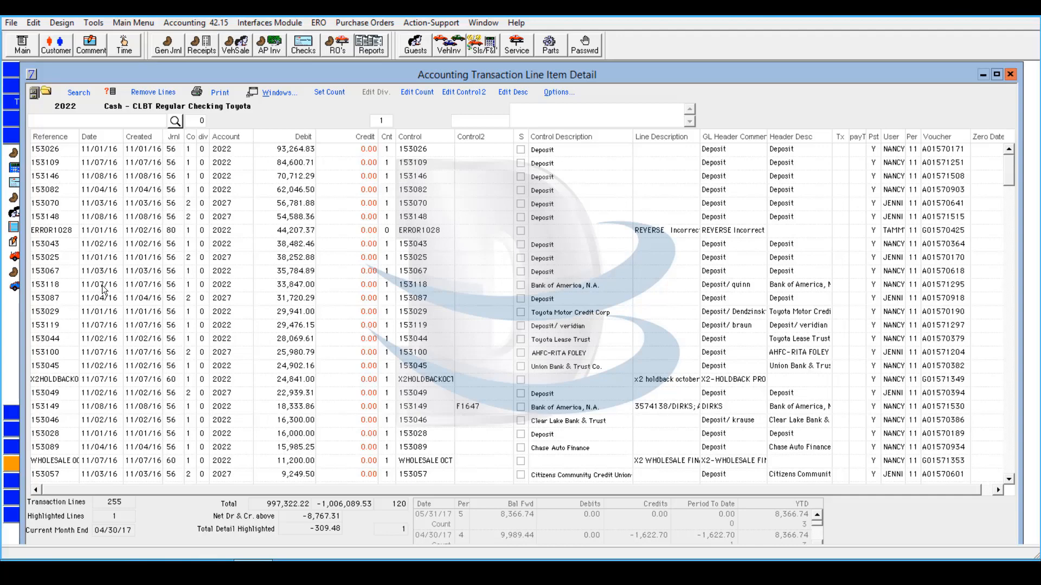
# - Select the twelve lines 153026 through 153087 and remove them from the list
pyautogui.click(64, 293)
pyautogui.moveTo(64, 293); pyautogui.dragTo(63, 148)
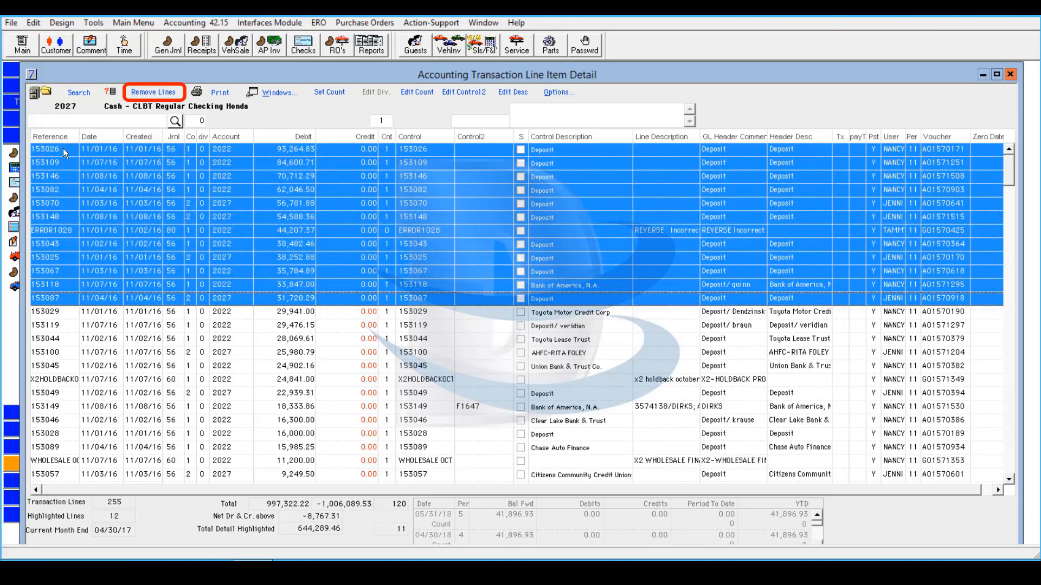
pyautogui.click(176, 93)
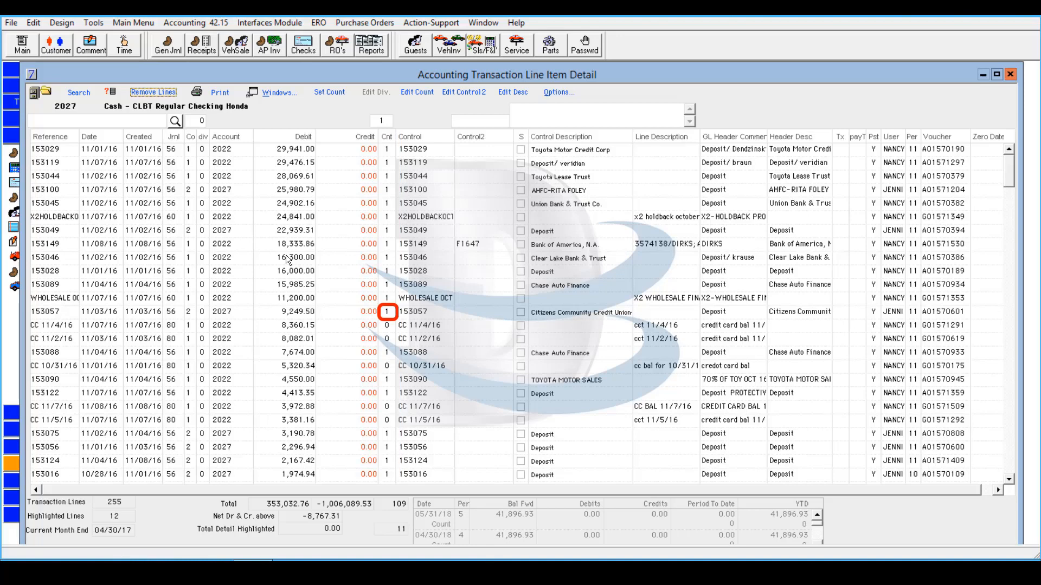
# - Select line 153057 and cycle its count through -1 and 0 back to 1
pyautogui.click(310, 316)
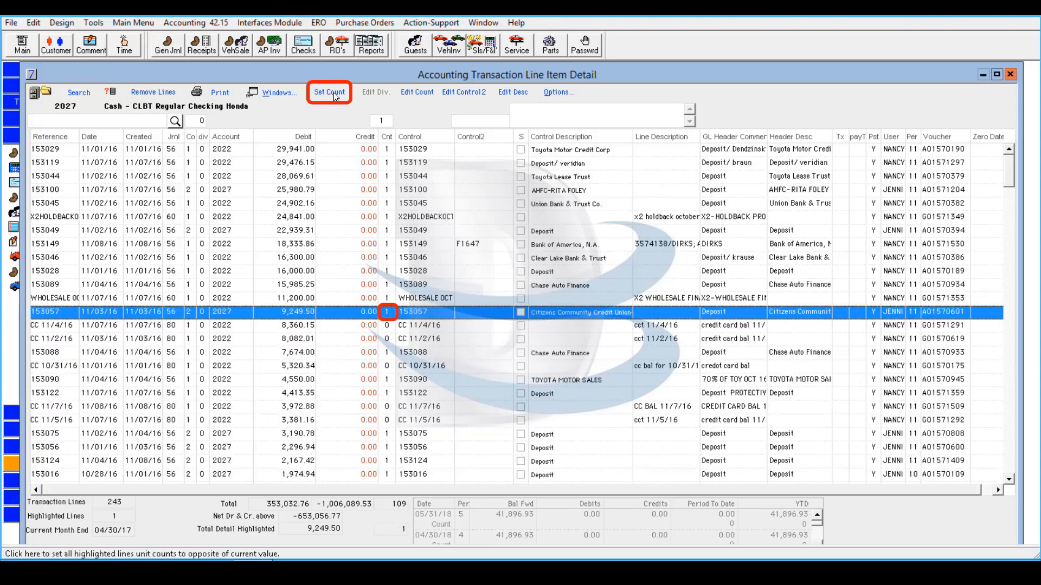
pyautogui.click(334, 92)
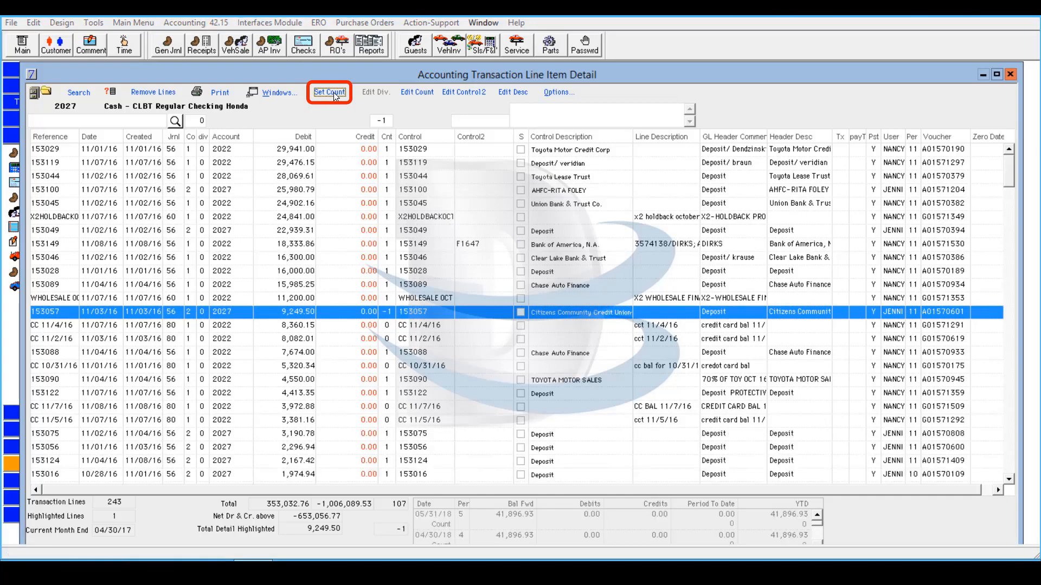
pyautogui.click(334, 92)
pyautogui.click(334, 92)
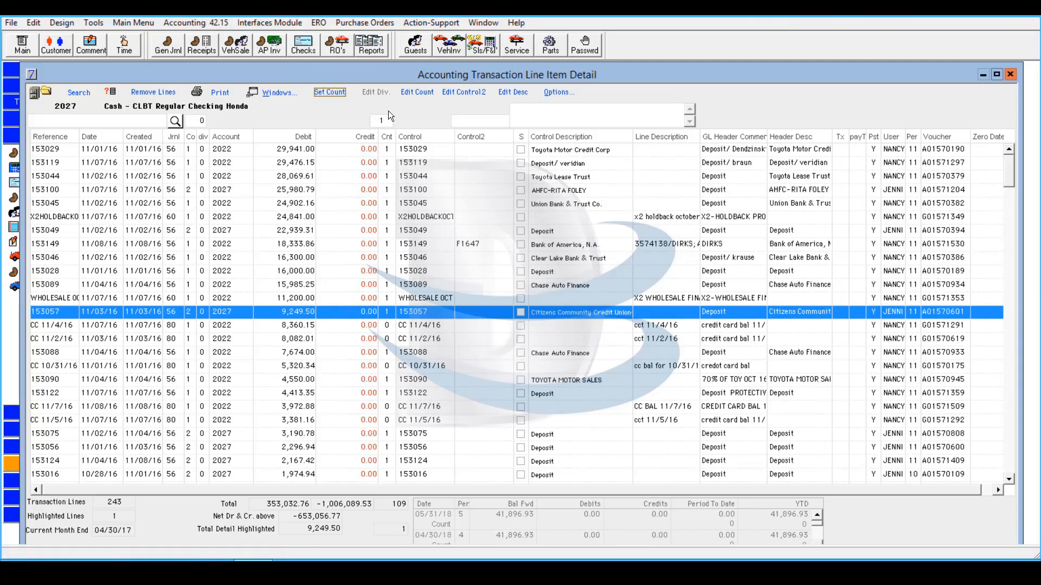
# - Change line 153057's count to 0 with Edit Count
pyautogui.click(430, 92)
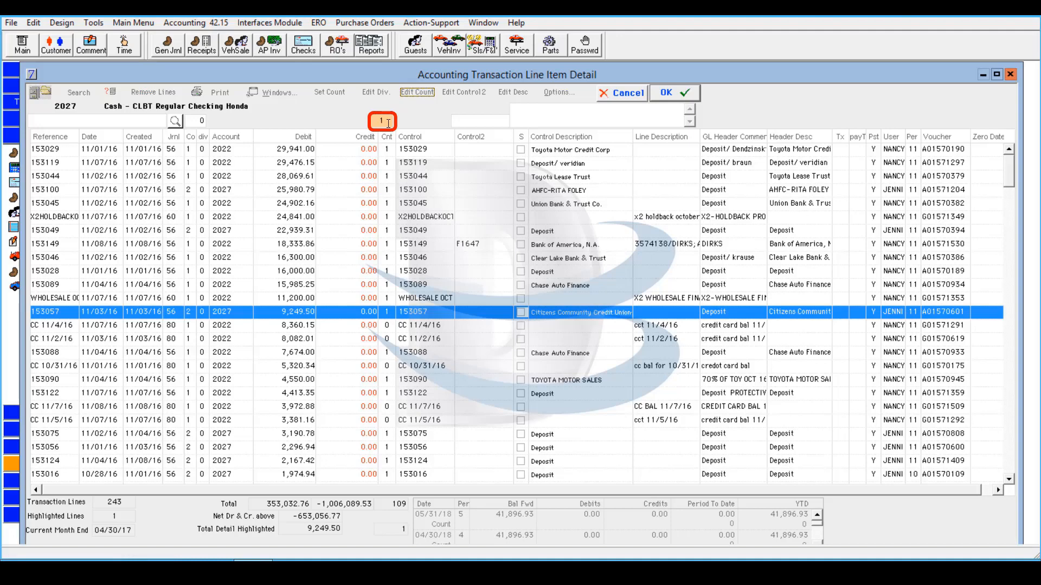
pyautogui.doubleClick(388, 123)
pyautogui.write('0')
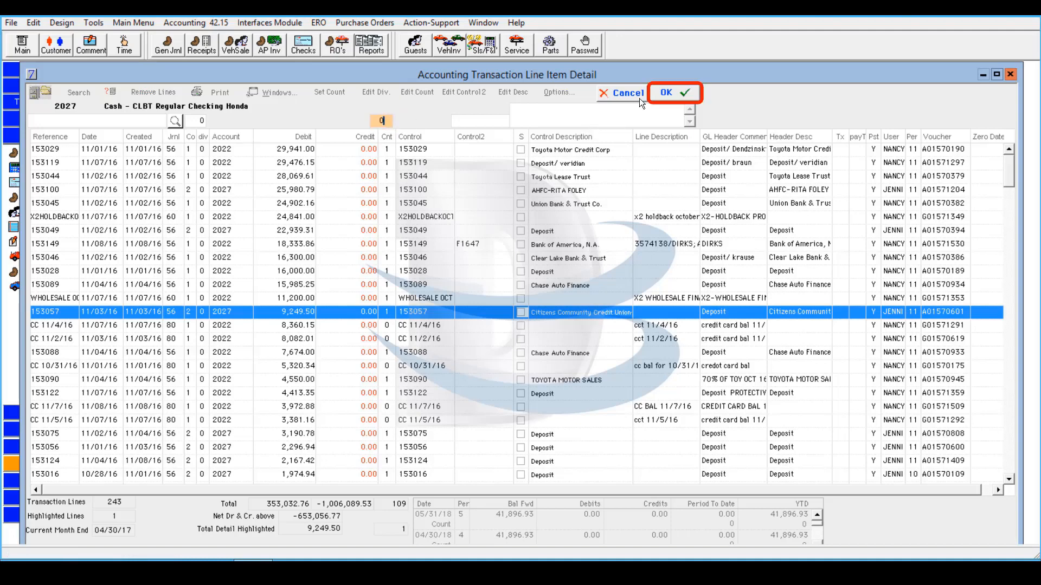
pyautogui.click(657, 92)
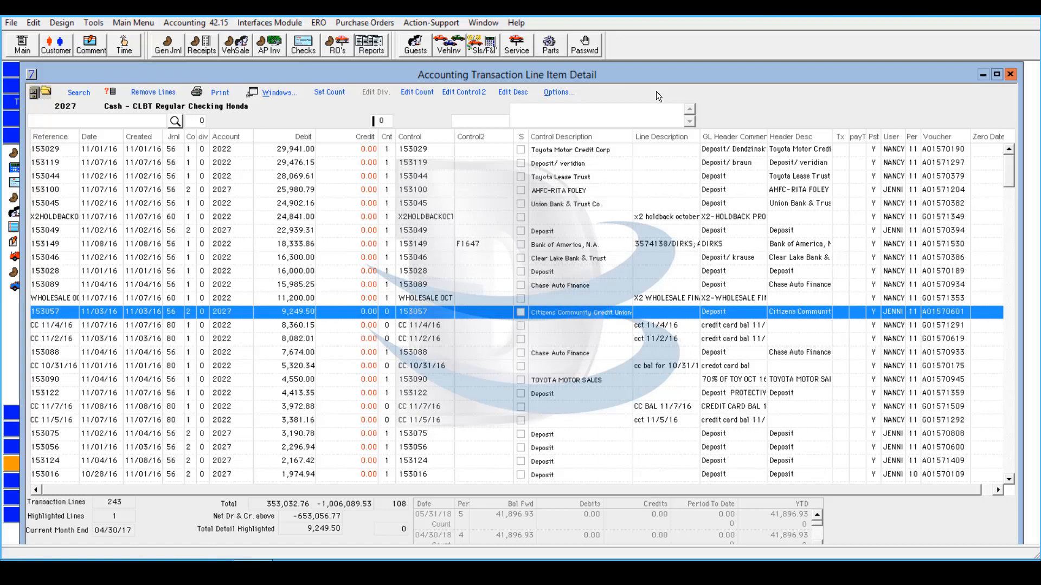
# - Change line 153149's Control2 value from F1647 to F1645
pyautogui.click(66, 247)
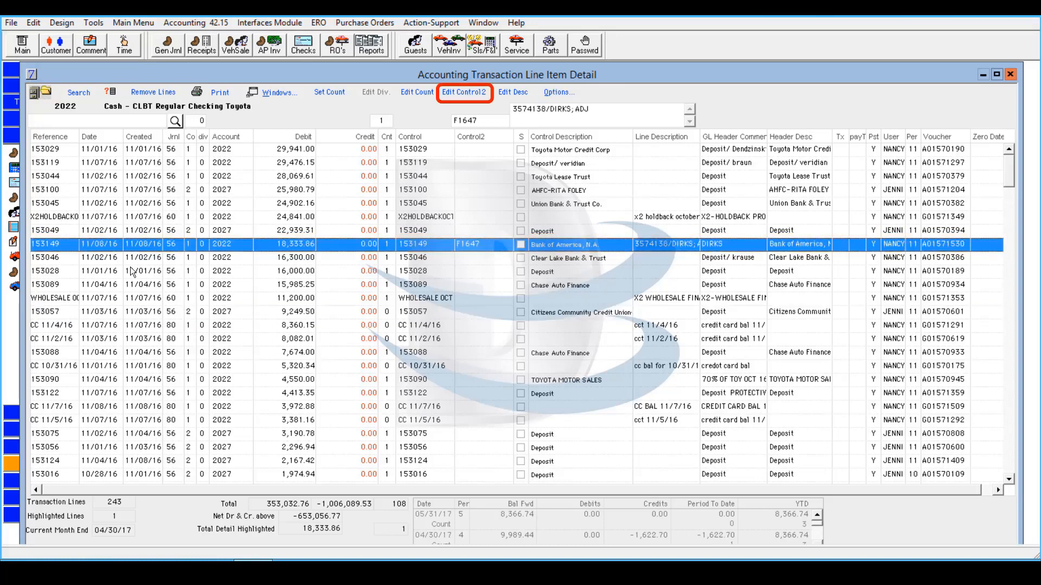
pyautogui.click(482, 92)
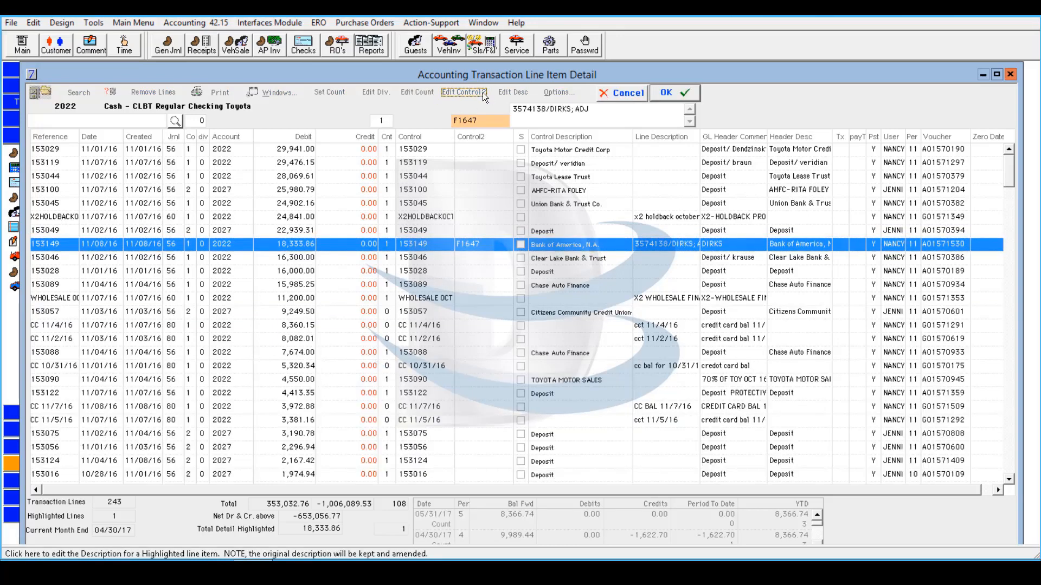
pyautogui.click(489, 121)
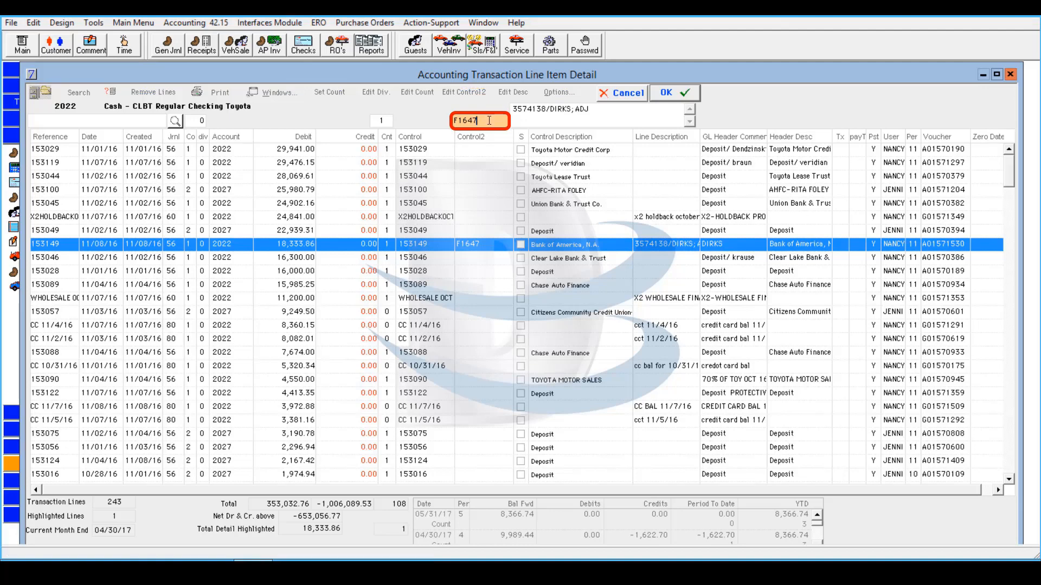
pyautogui.press('BackSpace')
pyautogui.write('5')
pyautogui.click(672, 95)
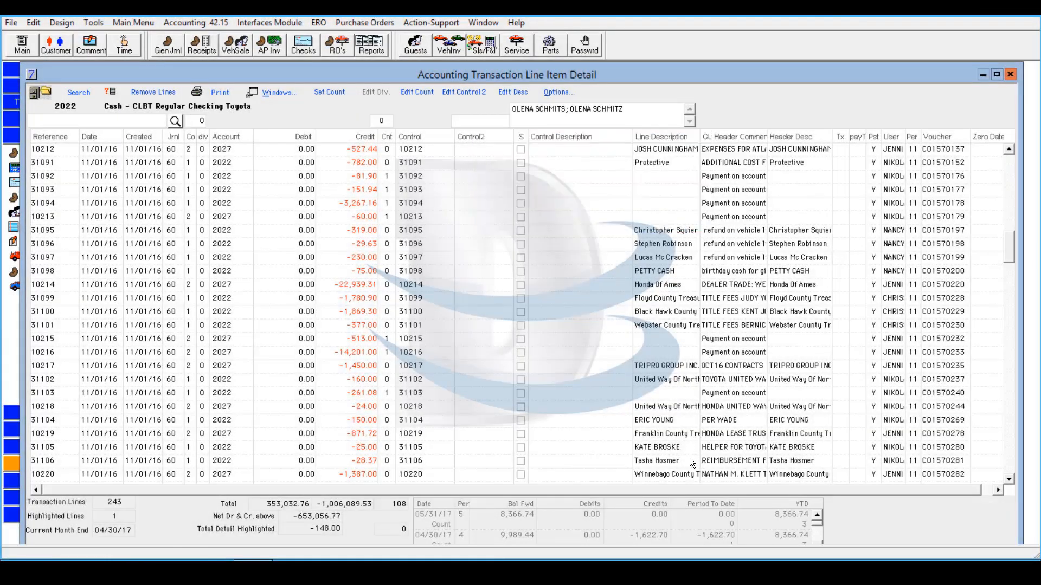
# - Replace line 31105's description with VOID VOID
pyautogui.click(683, 445)
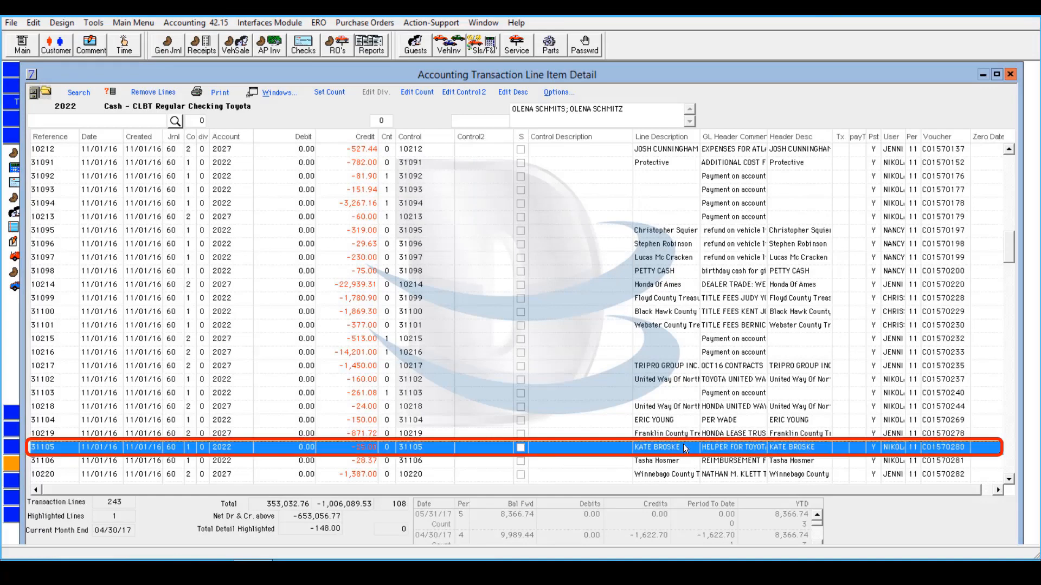
pyautogui.click(513, 92)
pyautogui.press('Delete')
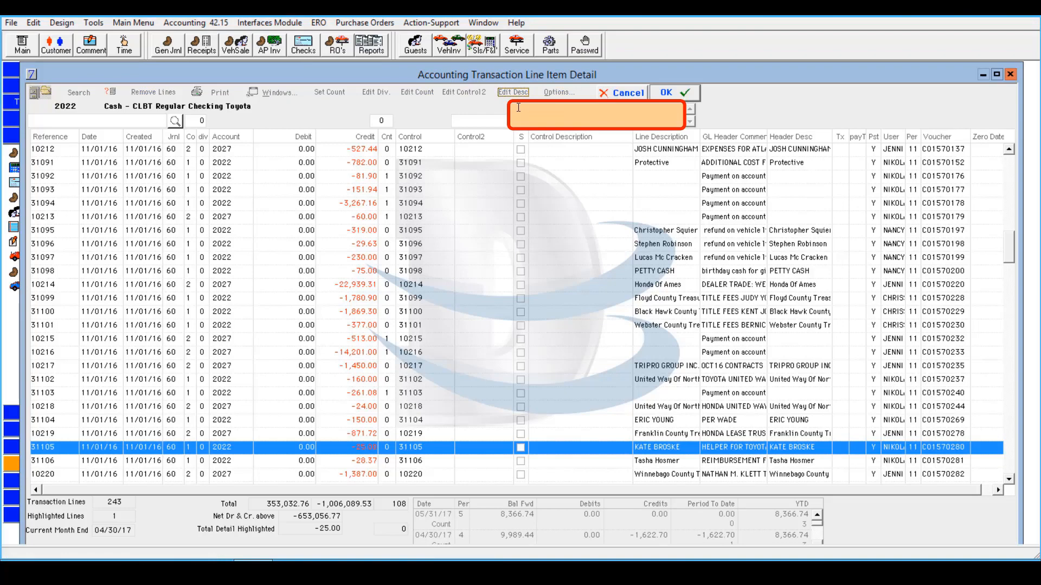
pyautogui.click(518, 108)
pyautogui.write('VOID VOID')
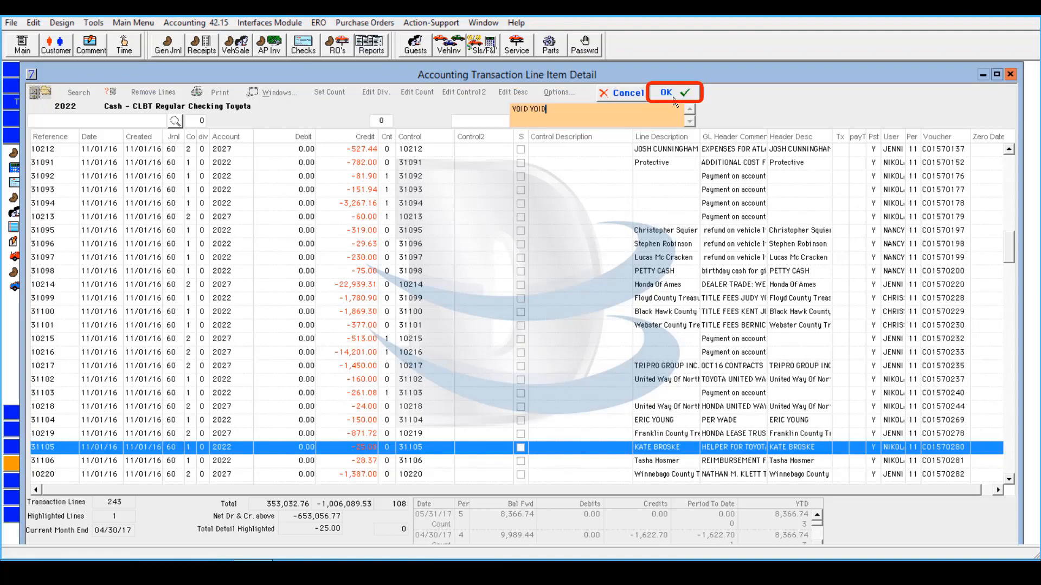
pyautogui.click(673, 101)
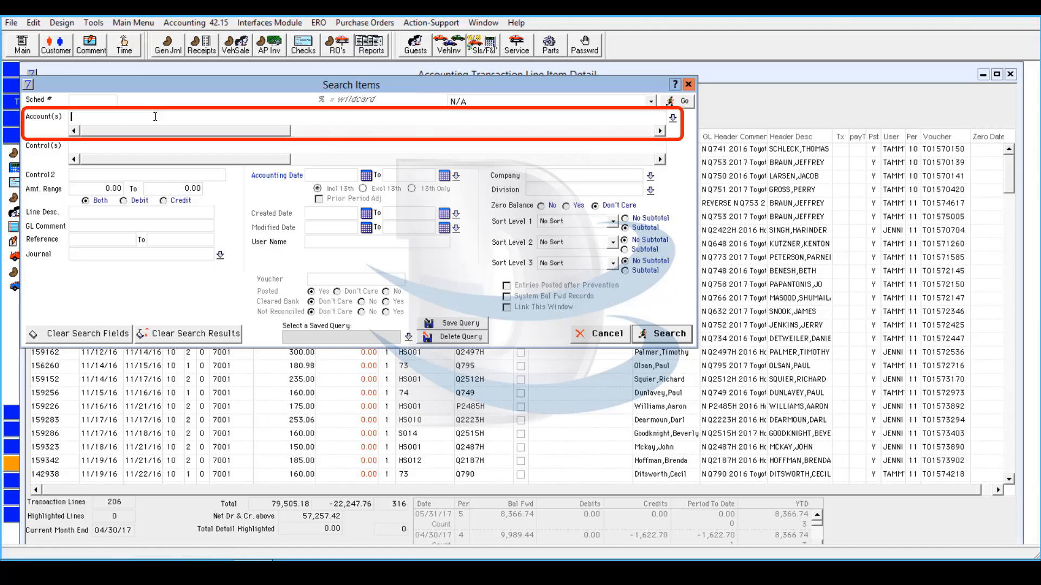
# - Enter accounts 7001,7002,7003 and created dates 11/1/16 to 11/15/16
pyautogui.write('7001,7002,7003')
pyautogui.click(328, 213)
pyautogui.write('11/1/16')
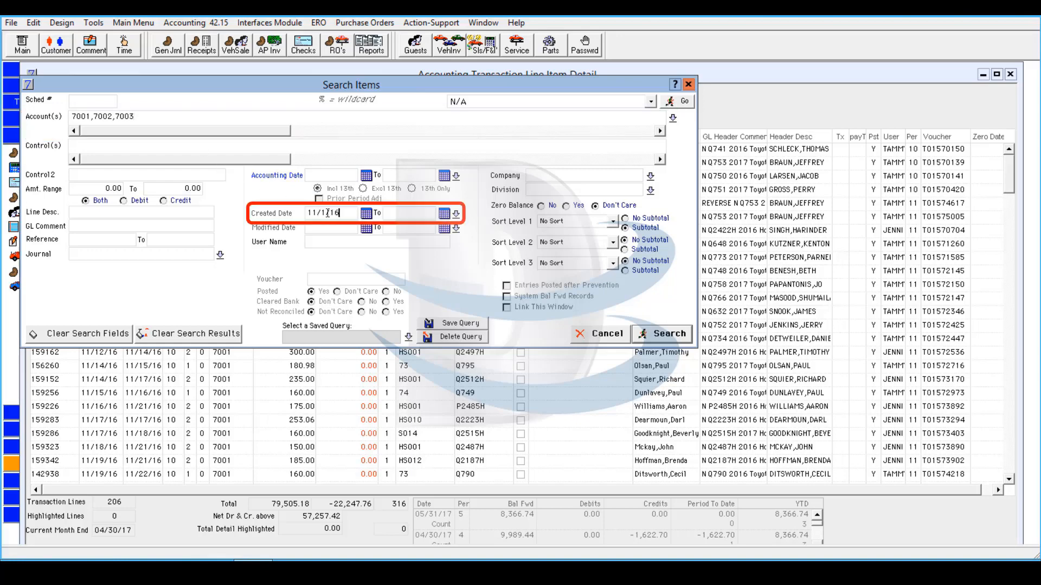
pyautogui.click(402, 213)
pyautogui.write('11/15/16')
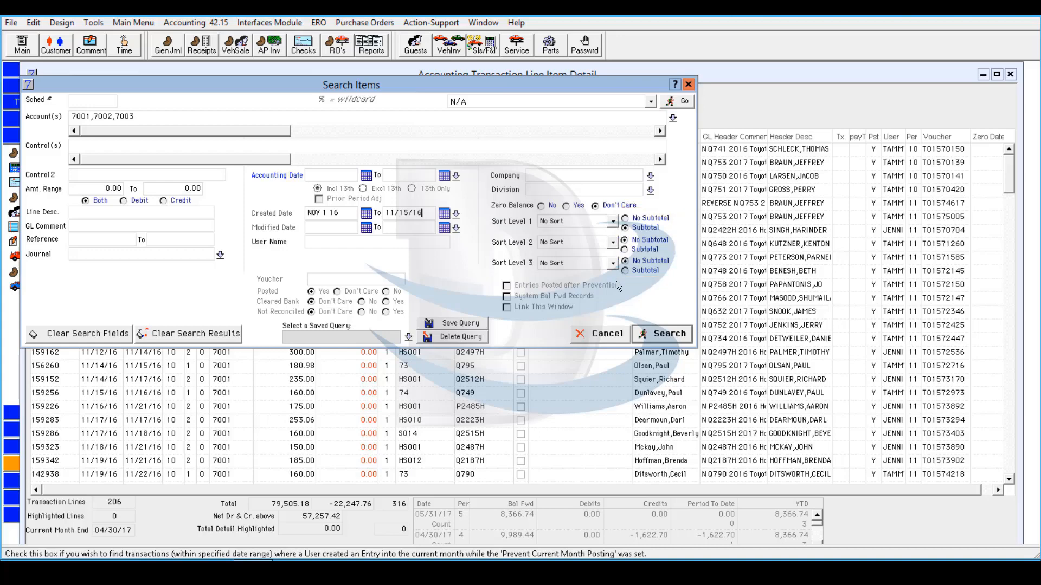
# - Set Sort Level 1 to Journal with subtotals and run the search
pyautogui.click(613, 223)
pyautogui.click(588, 260)
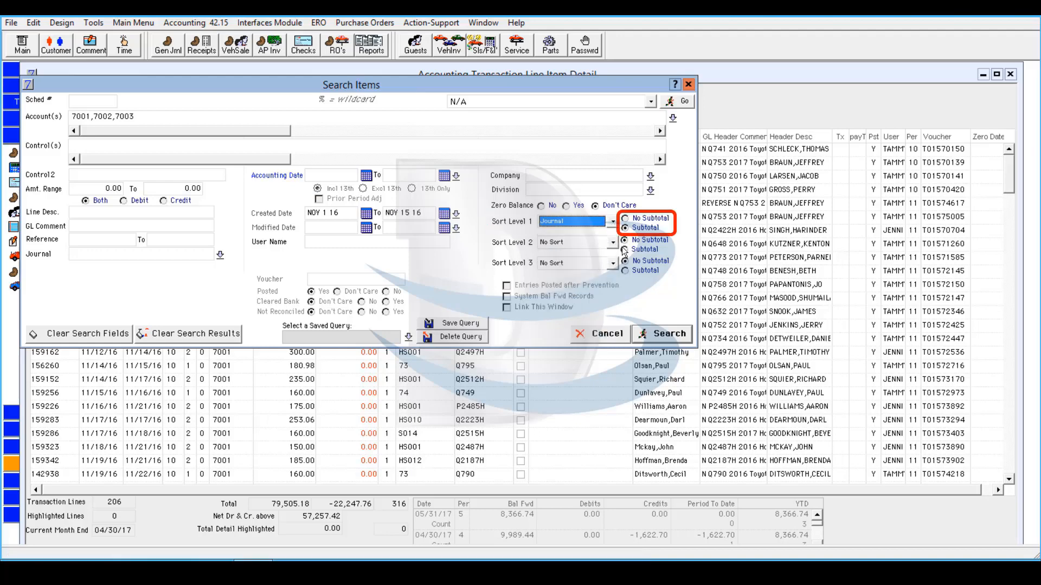
pyautogui.click(626, 228)
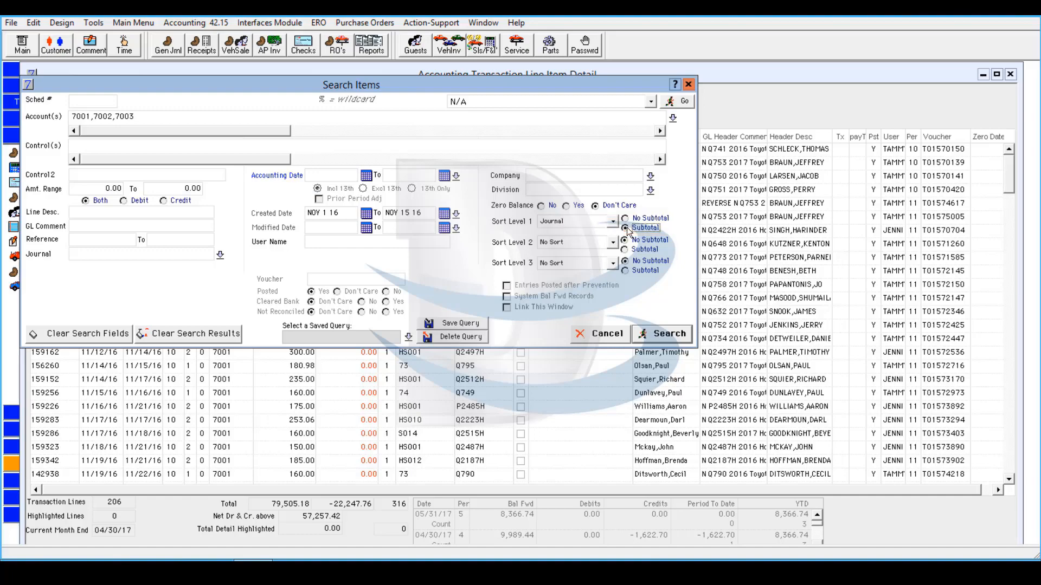
pyautogui.click(654, 337)
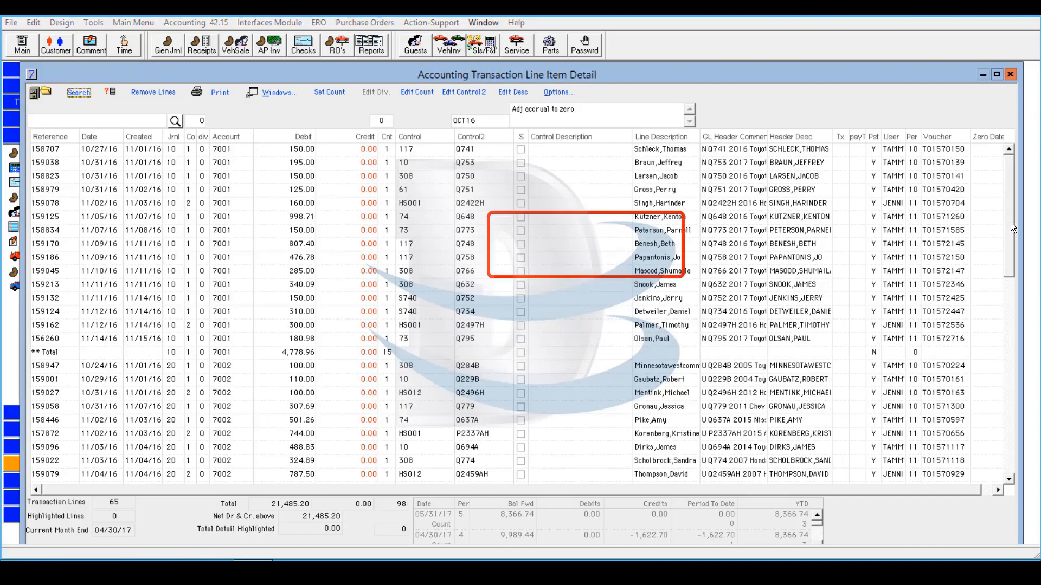
# - Scroll down through the journal-subtotaled results grid
pyautogui.moveTo(1007, 296); pyautogui.dragTo(994, 472)
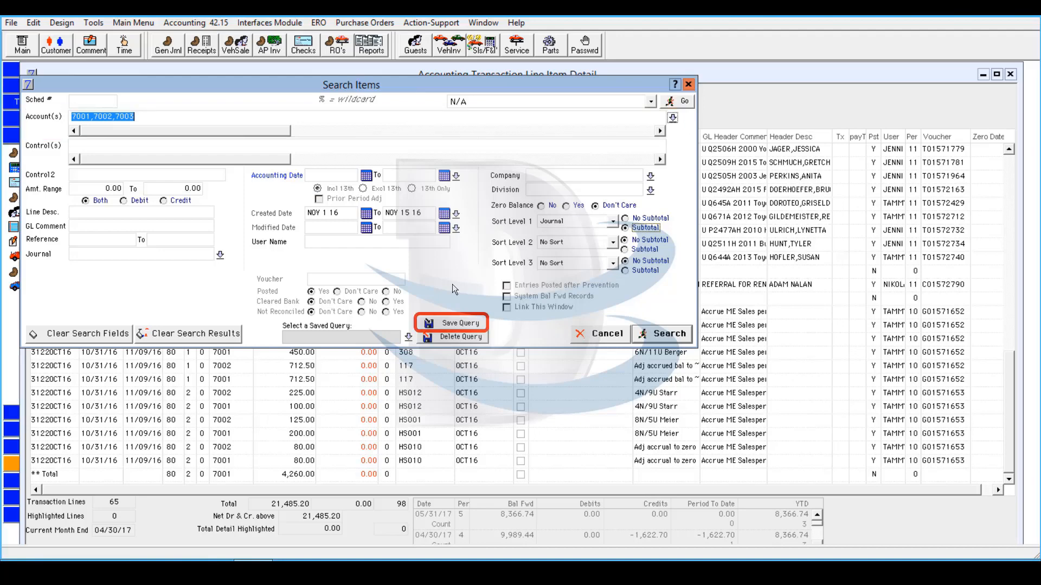
# - Save the current search criteria as a named sales comp query, named for the salesperson
pyautogui.click(458, 324)
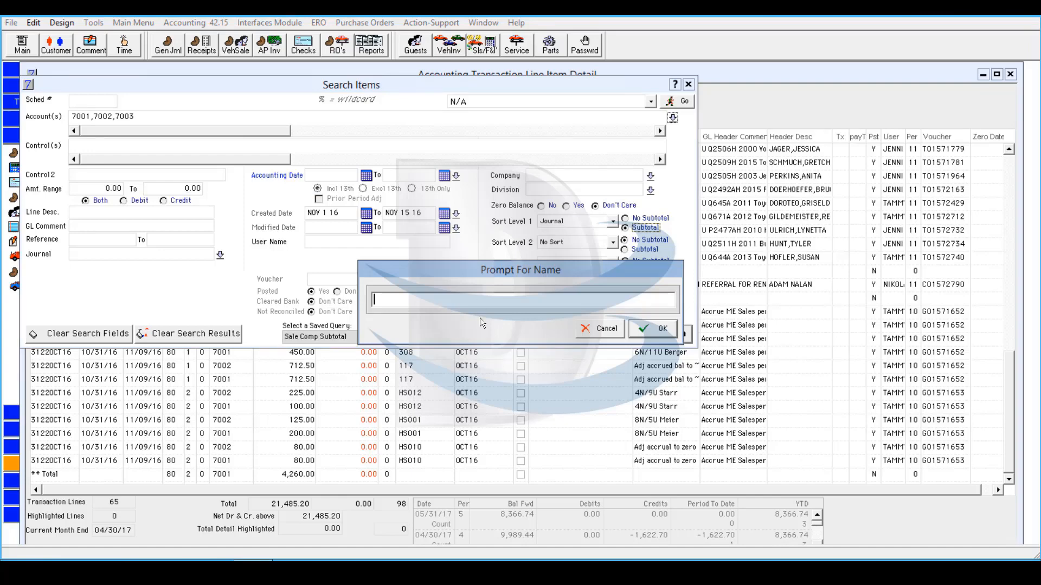
pyautogui.write("Nancy's Sales Comp Subtotal")
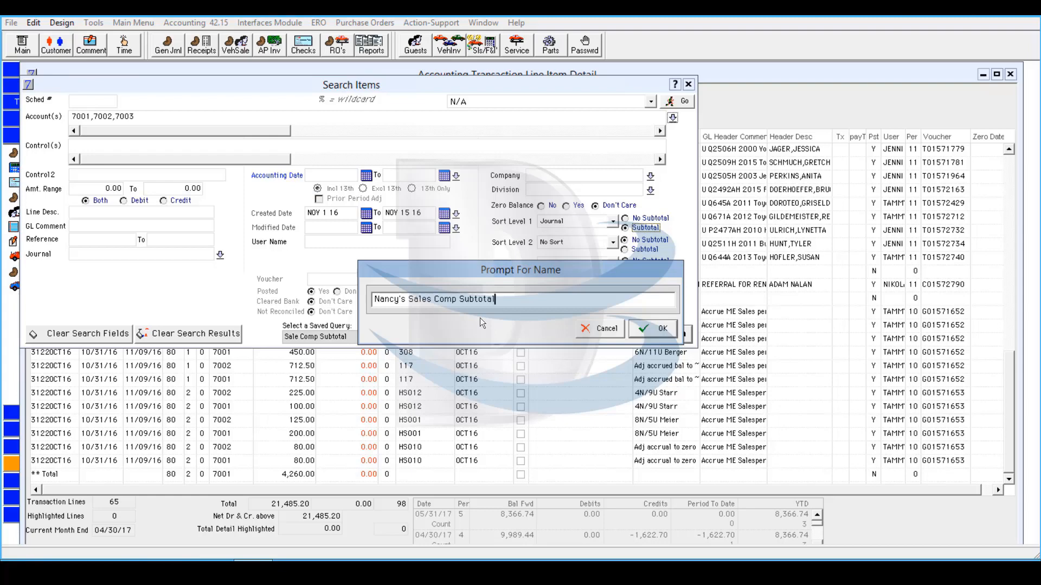
pyautogui.click(664, 329)
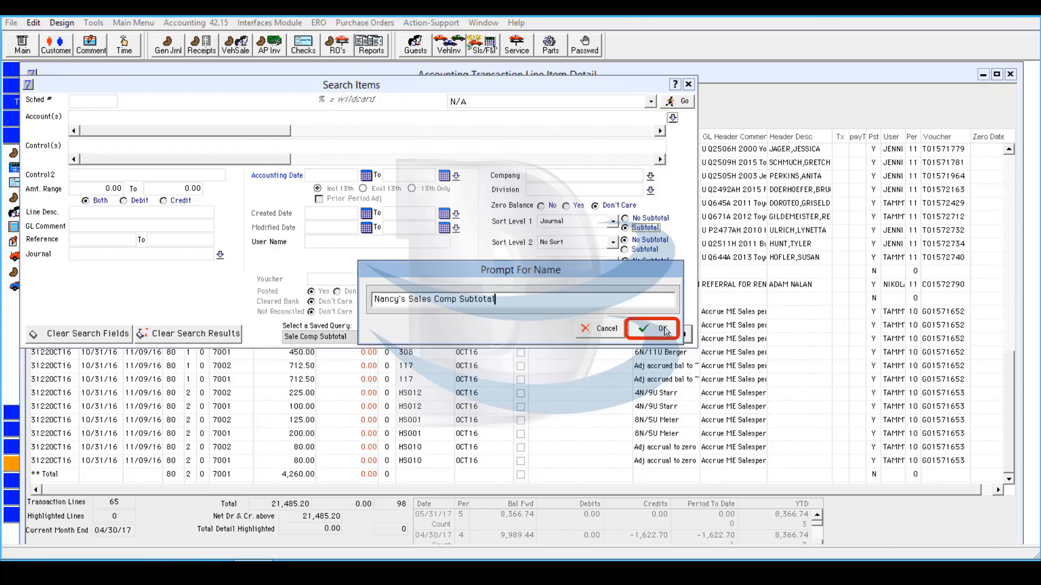
pyautogui.click(665, 329)
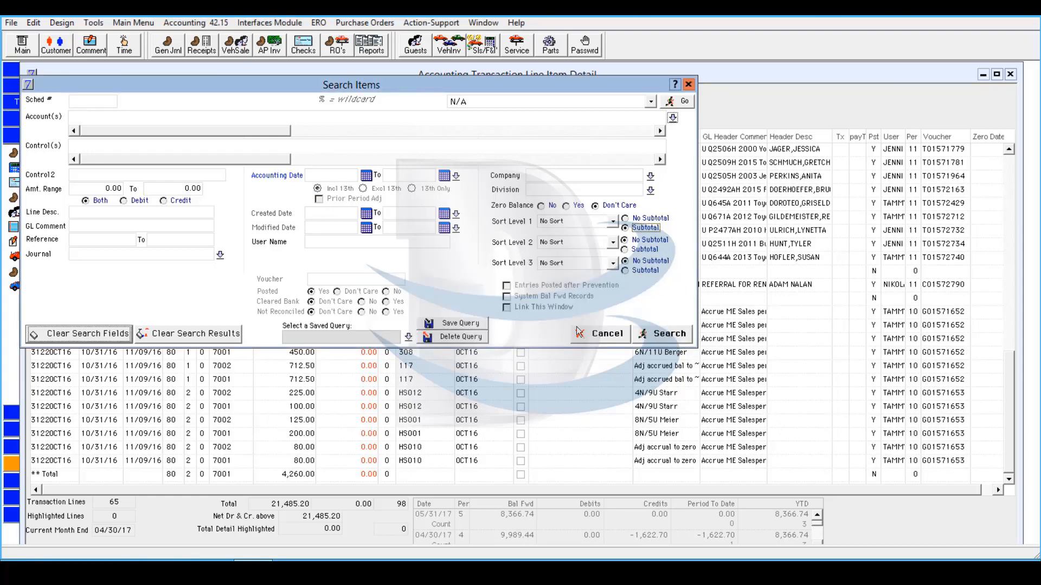
# - Reload the saved sales comp query and rerun it for created dates 11/16/16 to 11/30/16
pyautogui.click(406, 337)
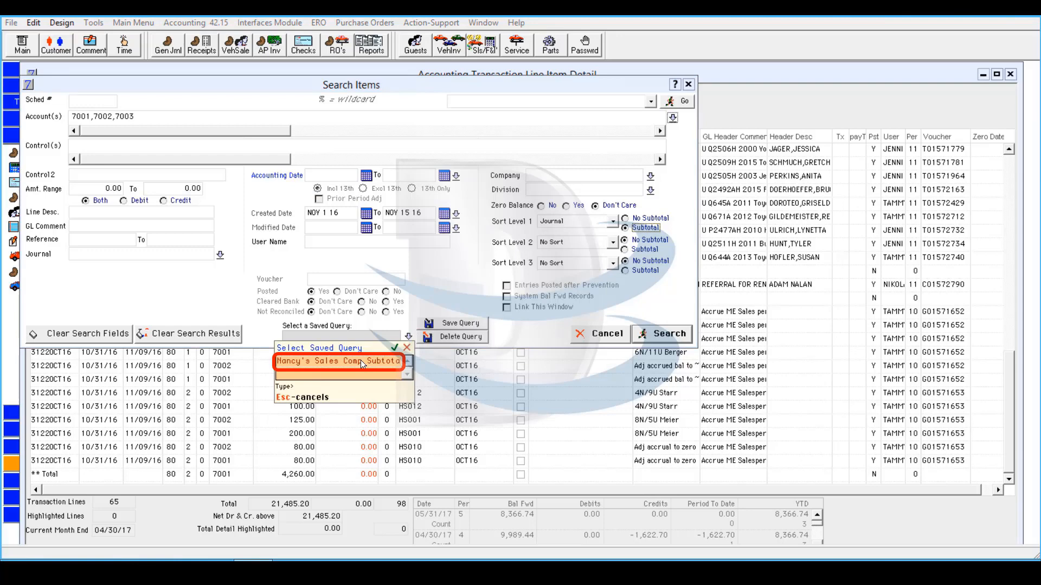
pyautogui.click(361, 360)
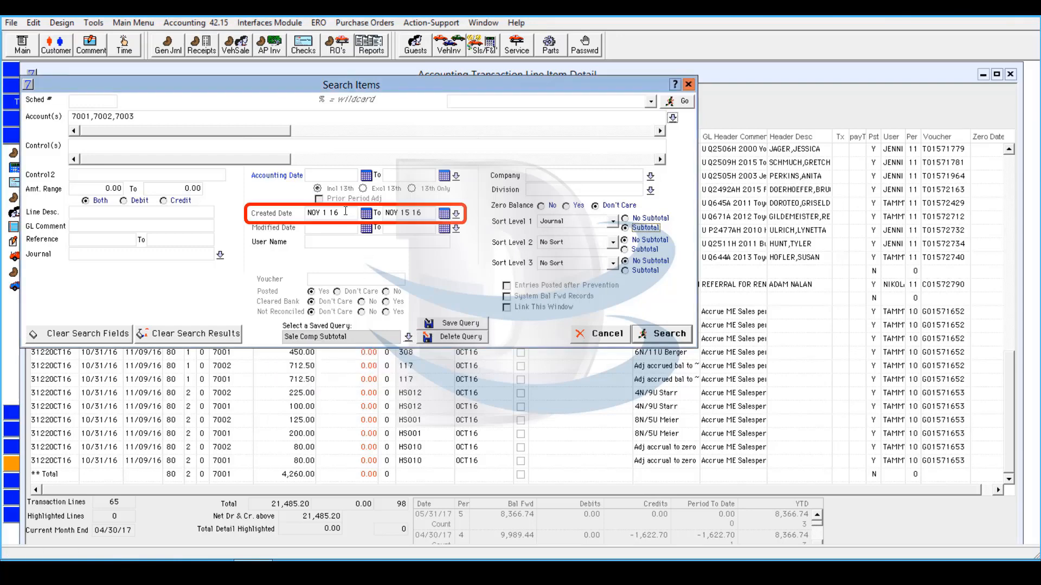
pyautogui.moveTo(343, 214); pyautogui.dragTo(307, 214)
pyautogui.write('11/16/16')
pyautogui.click(429, 214)
pyautogui.moveTo(429, 214); pyautogui.dragTo(385, 214)
pyautogui.write('11/30/16')
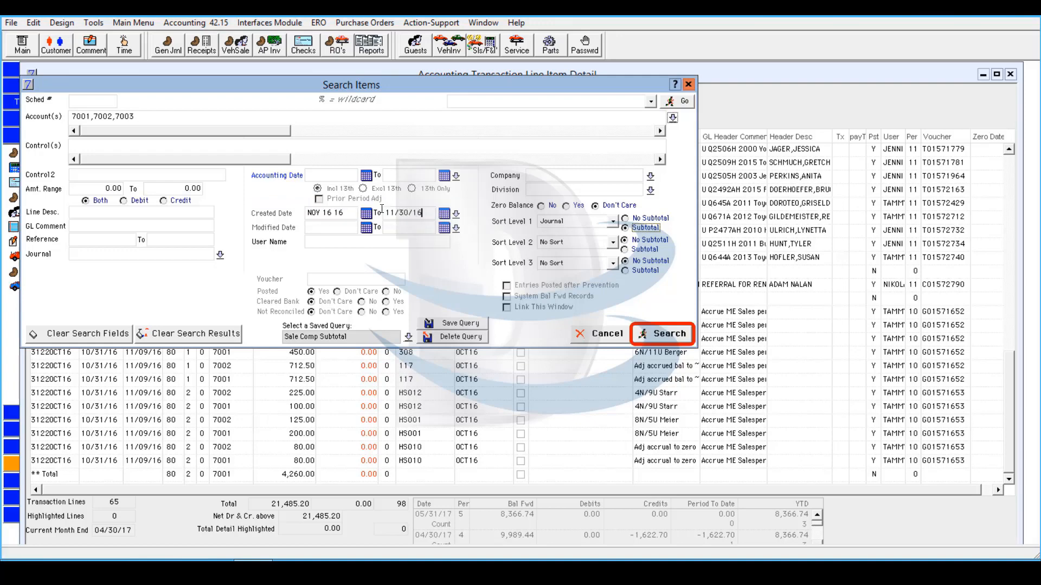
pyautogui.click(676, 334)
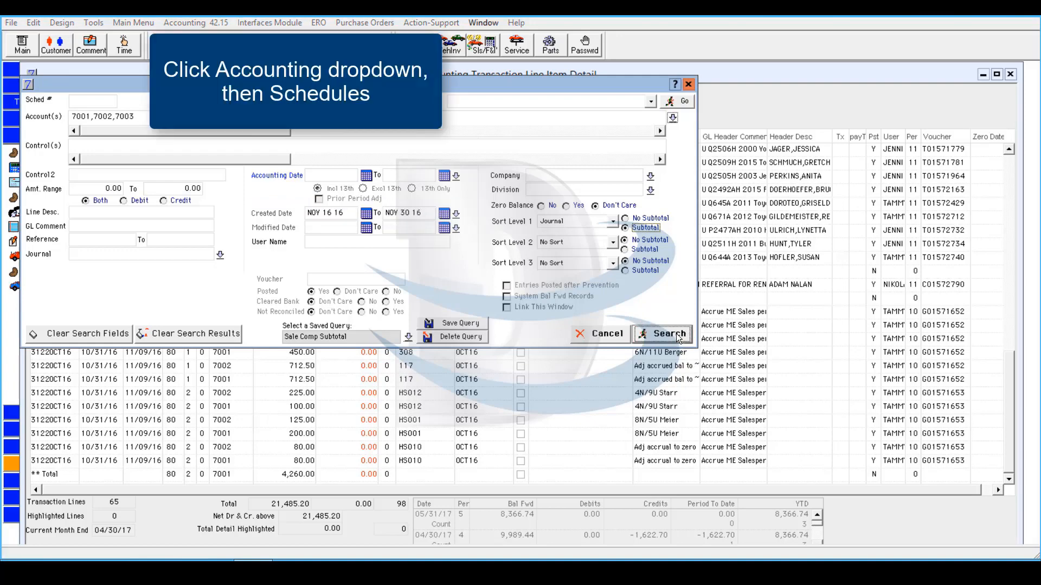